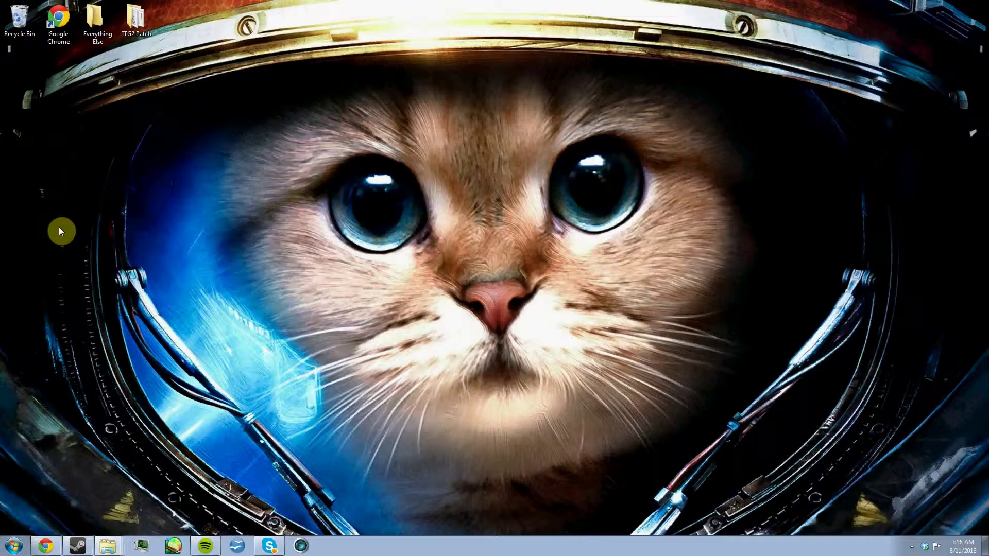
- Open Computer, centre its window, and open the ITG USB (J:) drive
{"action": "left_click", "coordinate": [6, 549]}
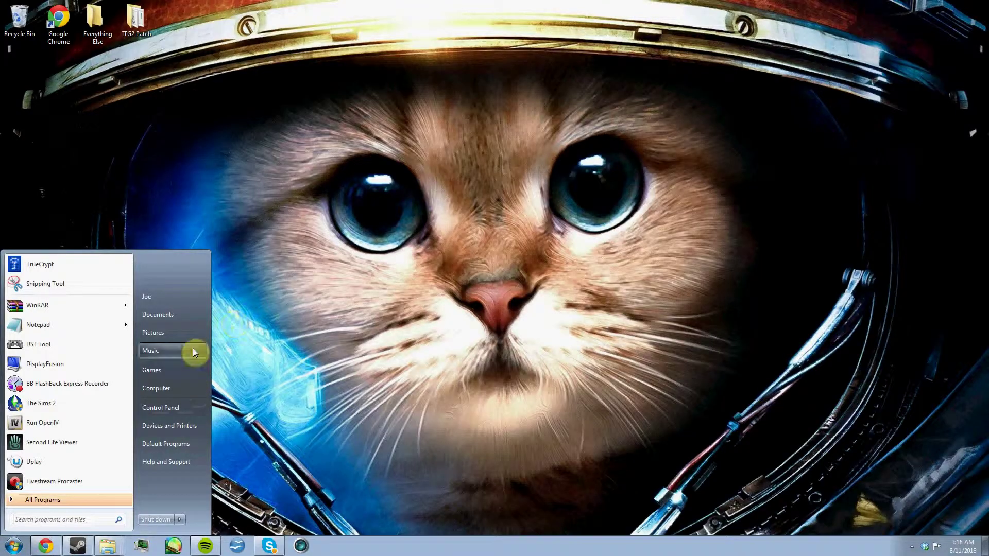
{"action": "left_click", "coordinate": [168, 388]}
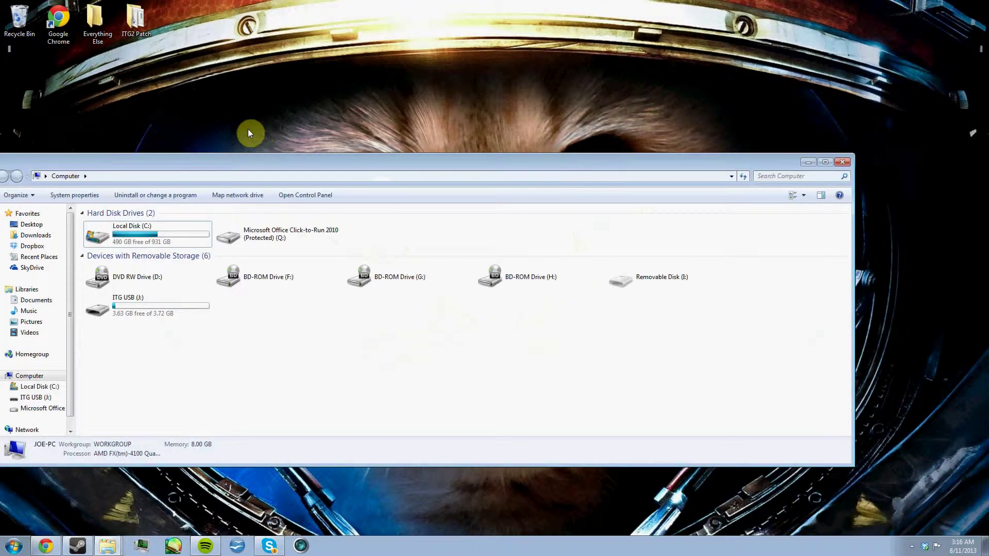
{"action": "left_click_drag", "start_coordinate": [245, 165], "coordinate": [334, 108]}
{"action": "double_click", "coordinate": [245, 257]}
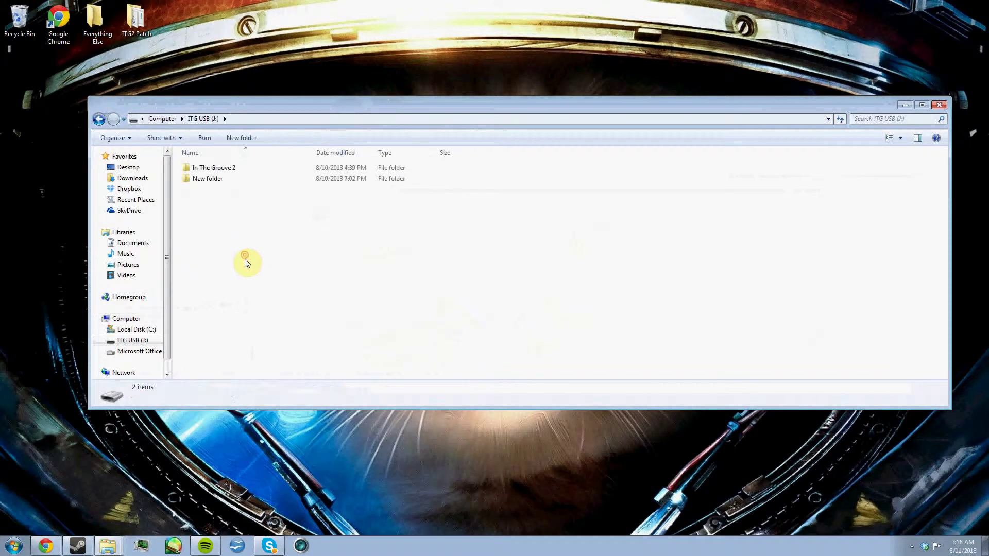
- Peek inside New folder, return to the drive, and cancel an accidental desktop copy of it
{"action": "double_click", "coordinate": [211, 180]}
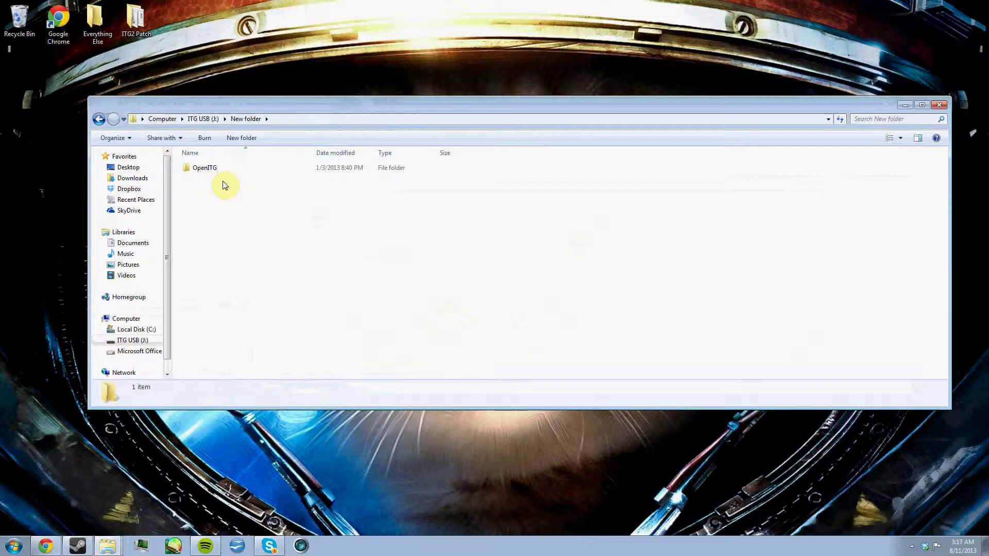
{"action": "left_click", "coordinate": [99, 119]}
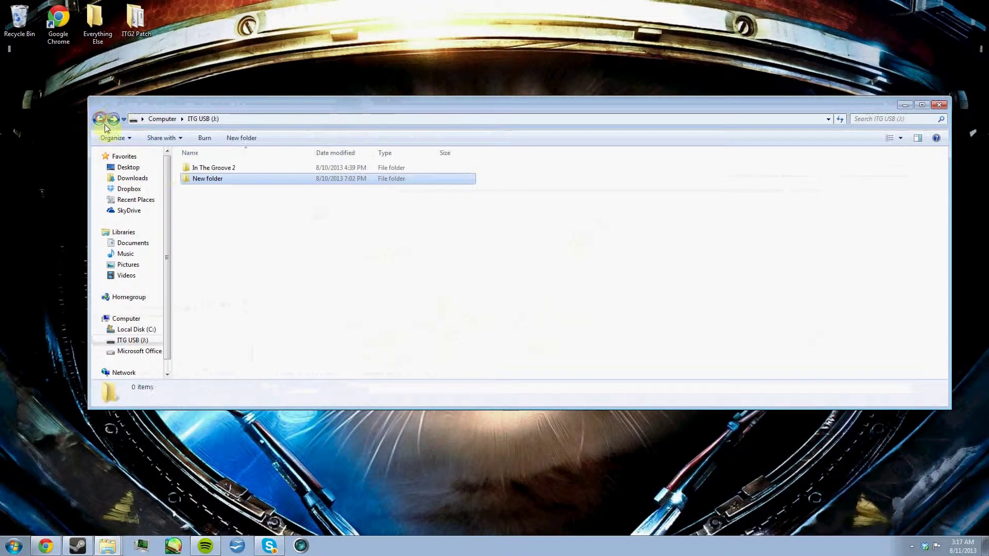
{"action": "left_click", "coordinate": [197, 180]}
{"action": "left_click", "coordinate": [17, 220]}
{"action": "key", "text": "ctrl+v"}
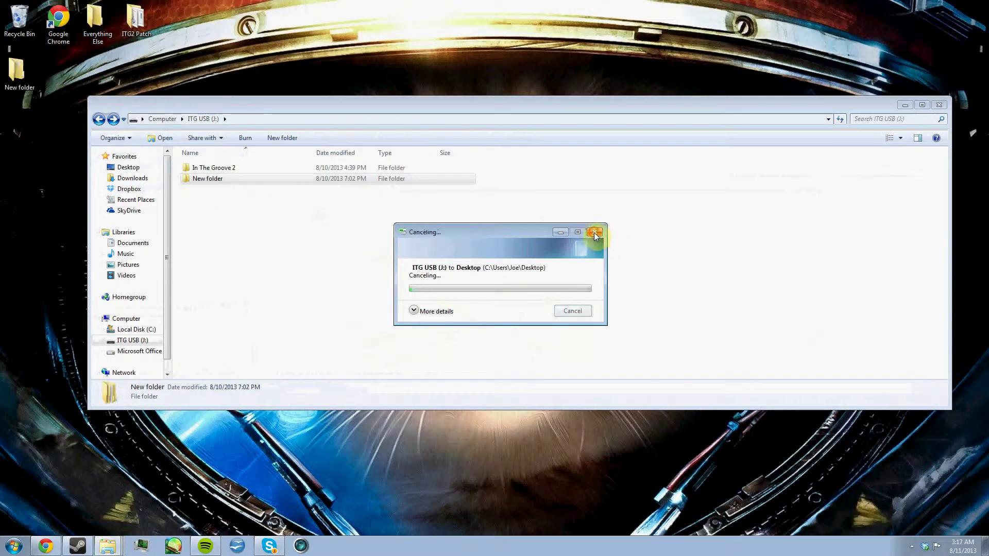
{"action": "left_click", "coordinate": [214, 180]}
- Delete New folder from the ITG USB drive, confirm with Yes, and move the progress dialog aside
{"action": "right_click", "coordinate": [212, 180]}
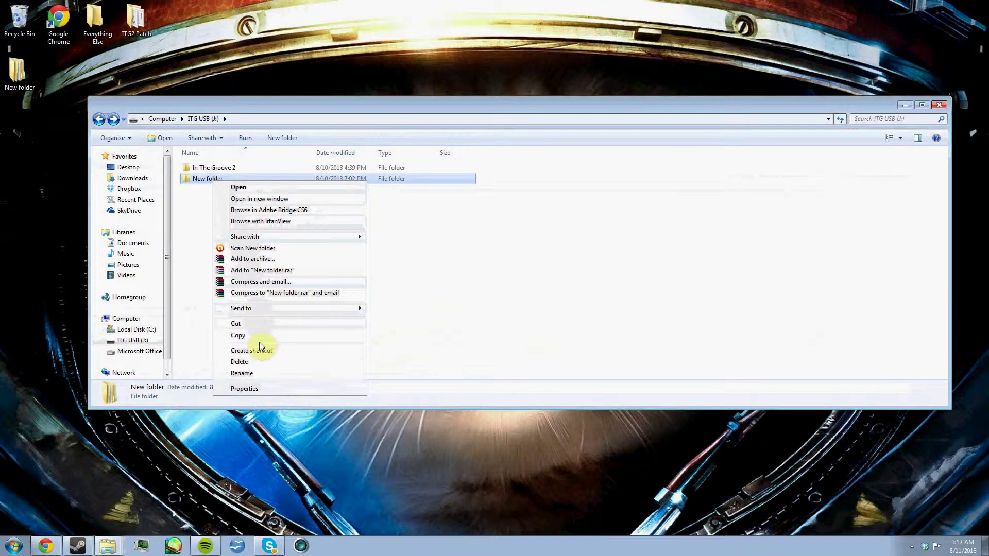
{"action": "left_click", "coordinate": [246, 363]}
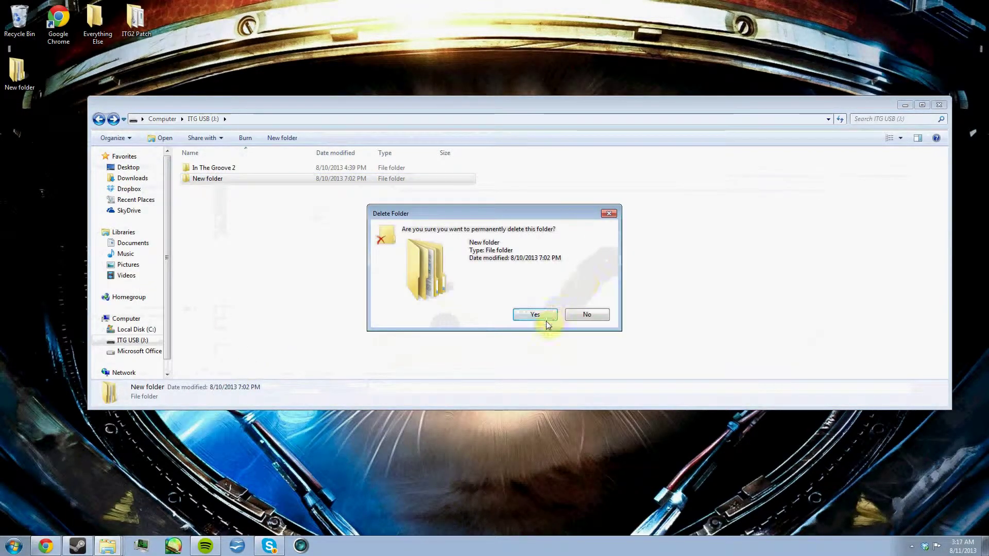
{"action": "left_click", "coordinate": [541, 317]}
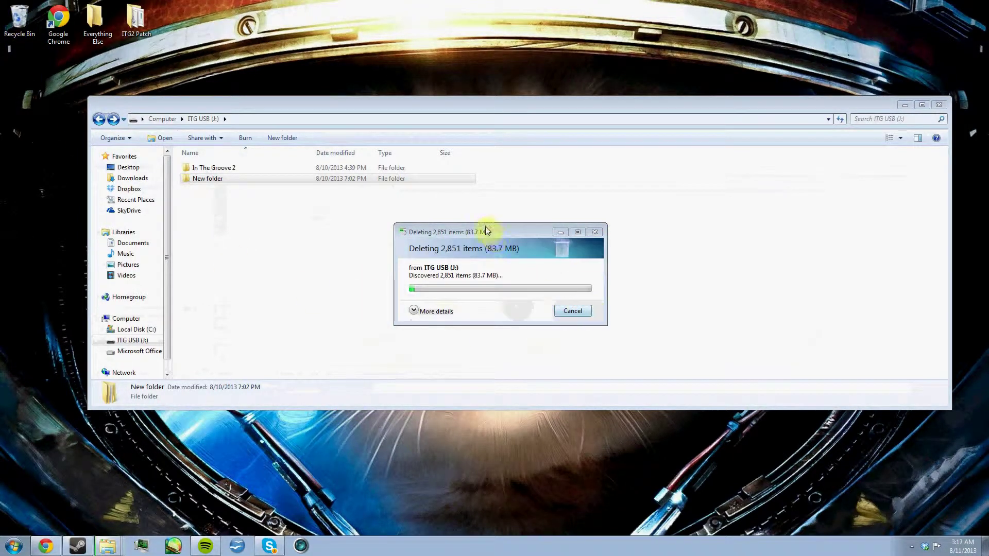
{"action": "left_click_drag", "start_coordinate": [486, 235], "coordinate": [448, 530]}
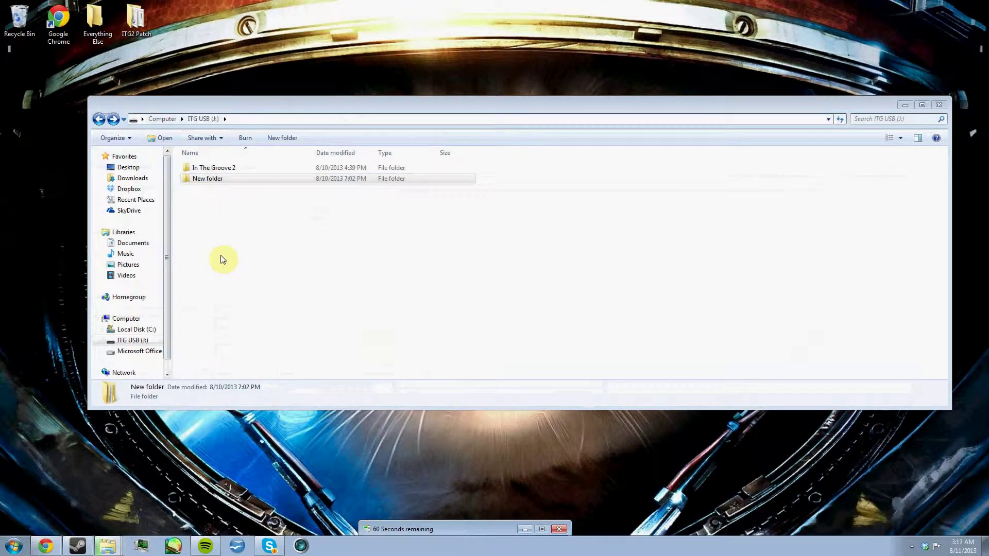
- Open In The Groove 2 and marquee-select its eight files, then all 11 items
{"action": "double_click", "coordinate": [230, 169]}
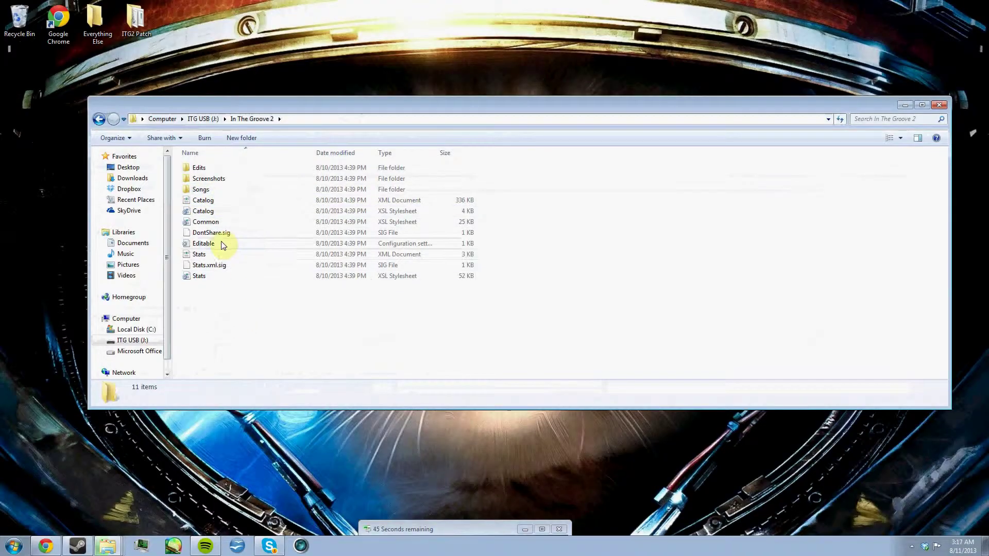
{"action": "left_click_drag", "start_coordinate": [209, 308], "coordinate": [210, 200]}
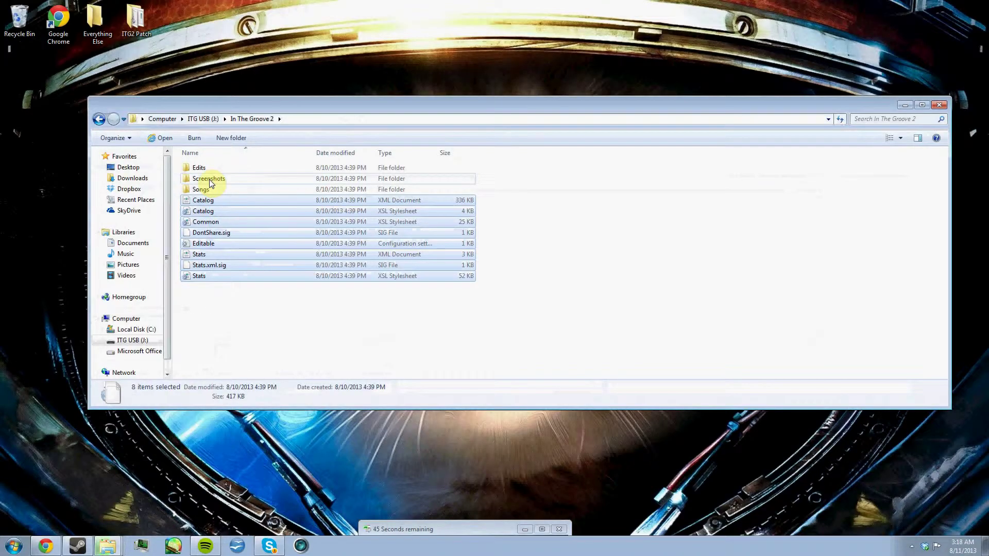
{"action": "left_click", "coordinate": [202, 168]}
{"action": "left_click", "coordinate": [225, 349]}
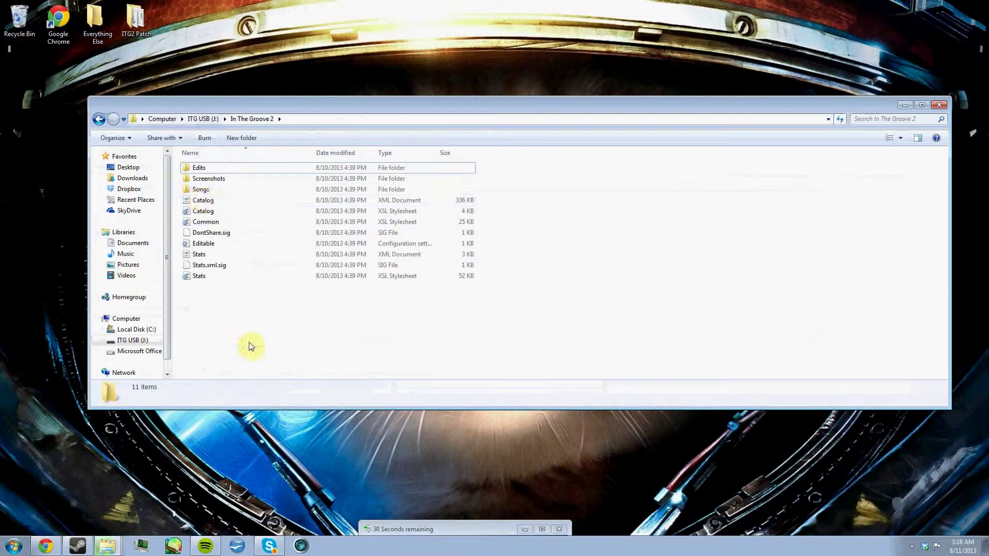
{"action": "left_click_drag", "start_coordinate": [248, 333], "coordinate": [204, 348]}
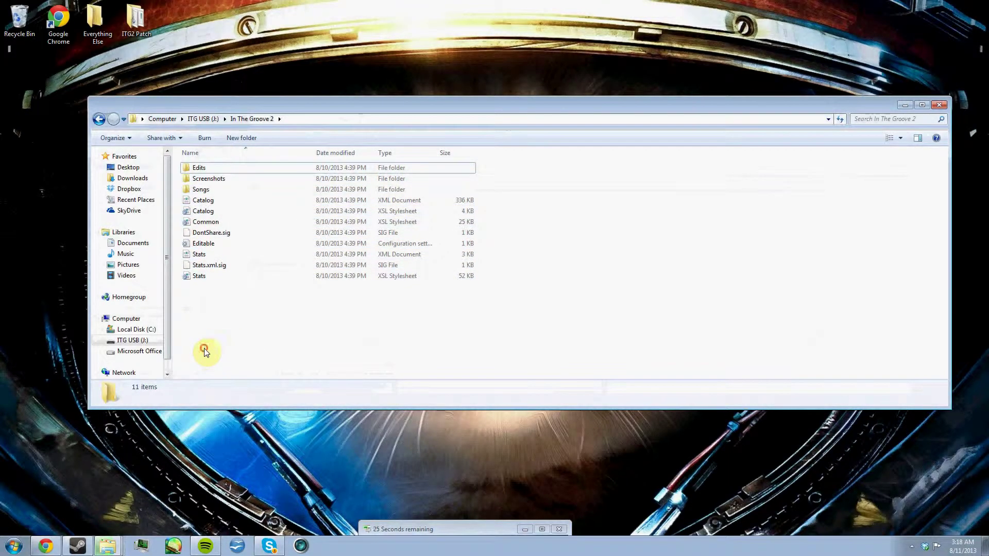
- Look inside Songs and Applejack Theme, then return to Songs and select Dragon Blade
{"action": "double_click", "coordinate": [215, 191]}
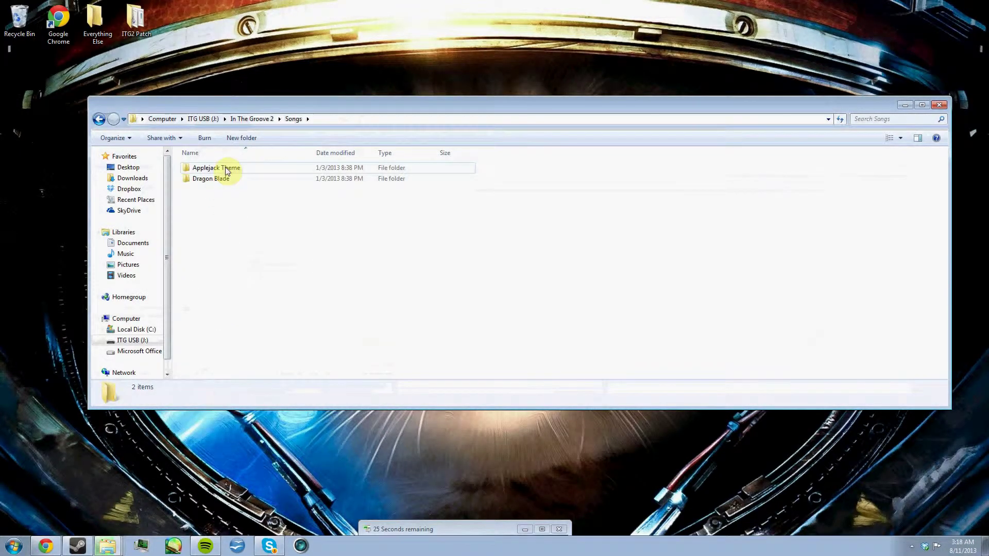
{"action": "left_click", "coordinate": [225, 170]}
{"action": "double_click", "coordinate": [224, 170]}
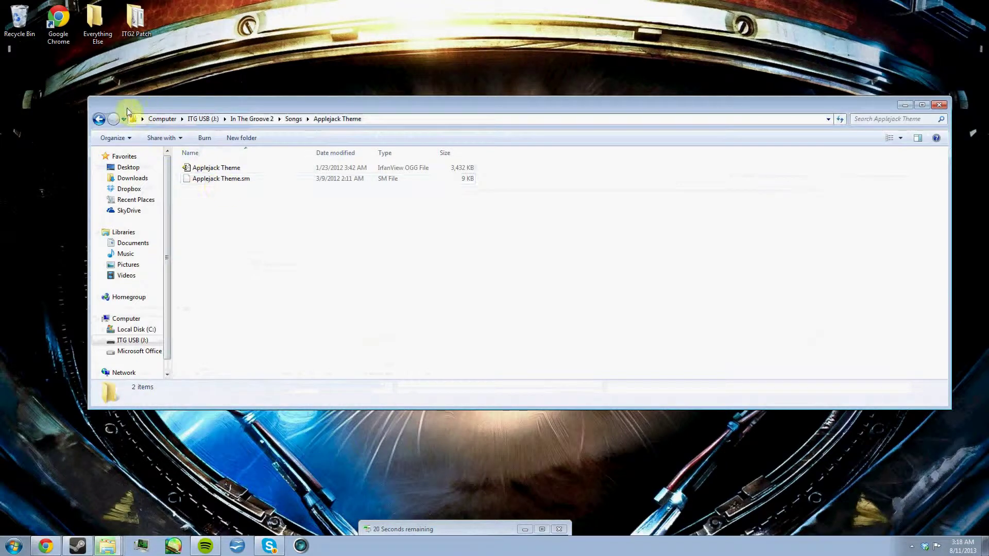
{"action": "left_click", "coordinate": [98, 119]}
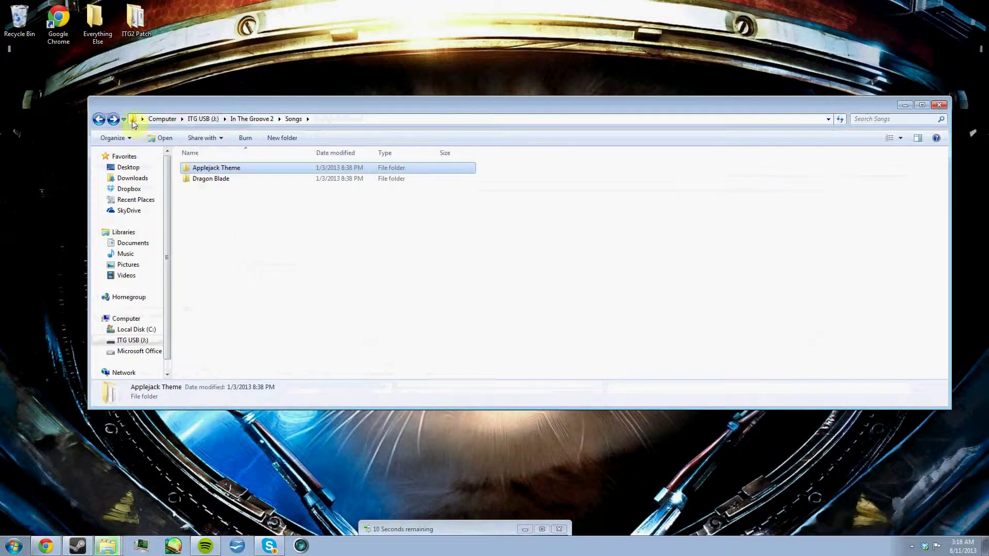
{"action": "left_click", "coordinate": [100, 120]}
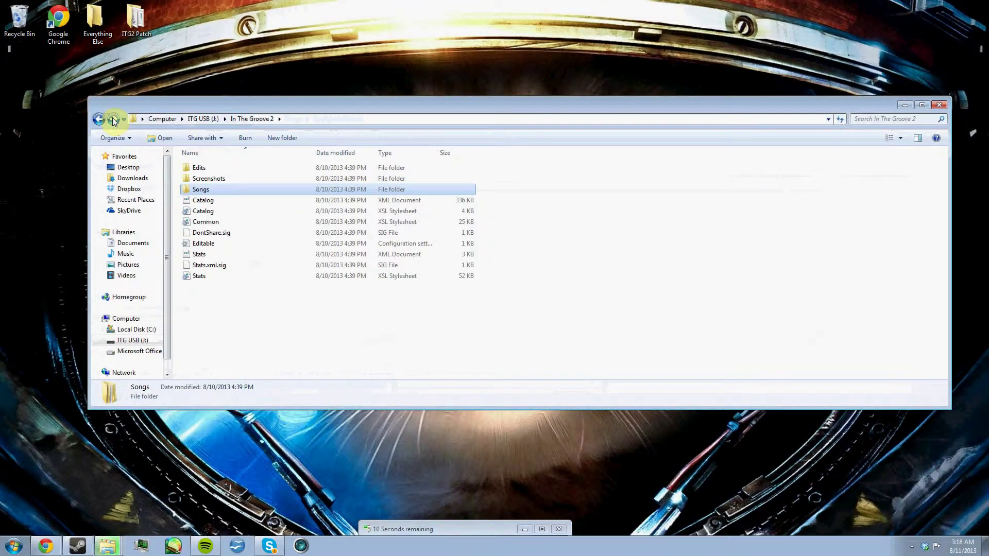
{"action": "left_click", "coordinate": [113, 119]}
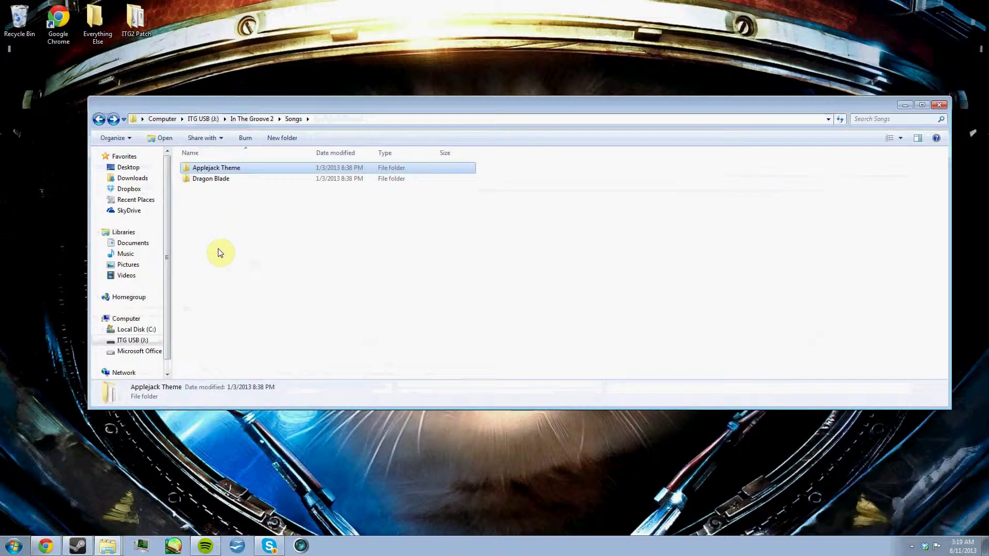
{"action": "left_click", "coordinate": [211, 185]}
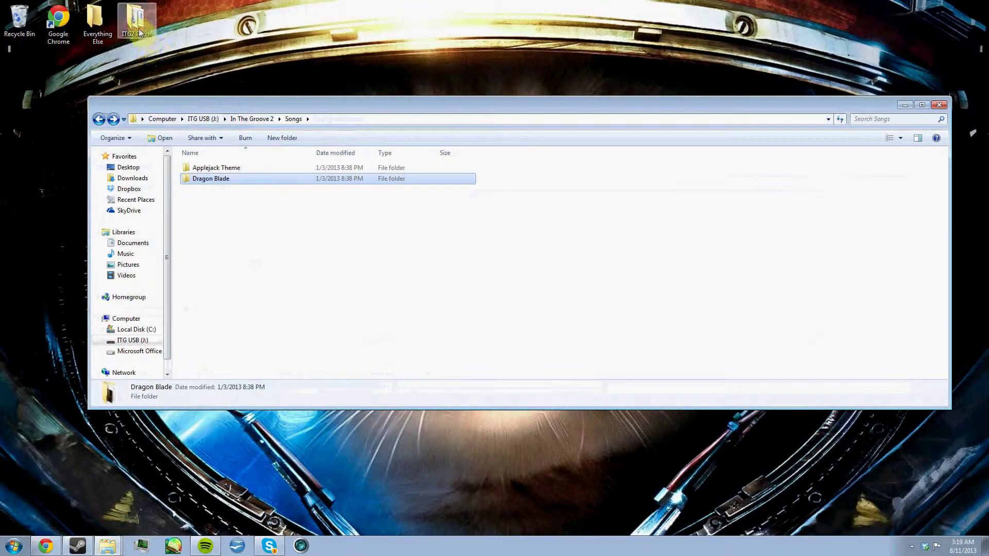
- Open the desktop ITG2 Patch folder in a lower-right window and take the drive window back to In The Groove 2
{"action": "left_click_drag", "start_coordinate": [129, 28], "coordinate": [639, 28]}
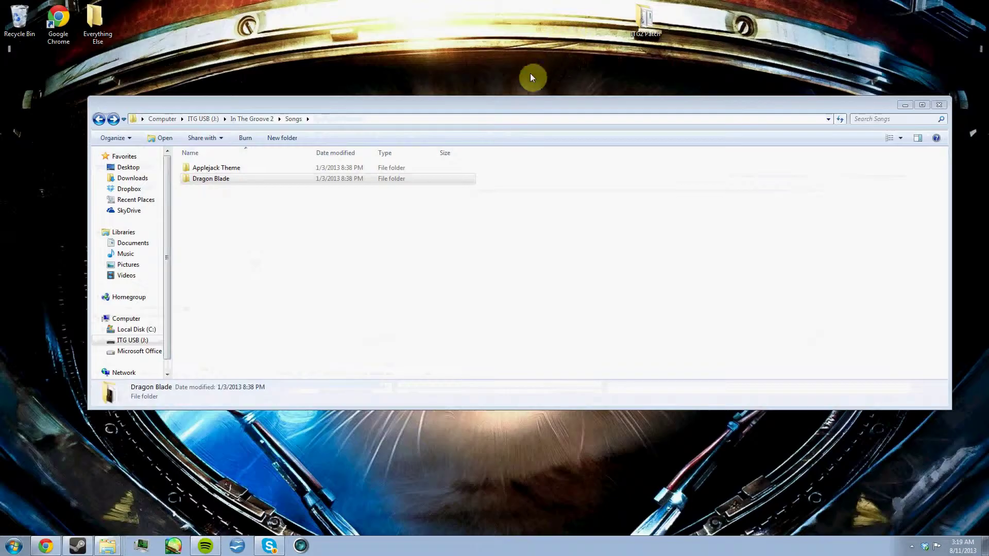
{"action": "left_click", "coordinate": [646, 31]}
{"action": "double_click", "coordinate": [644, 20]}
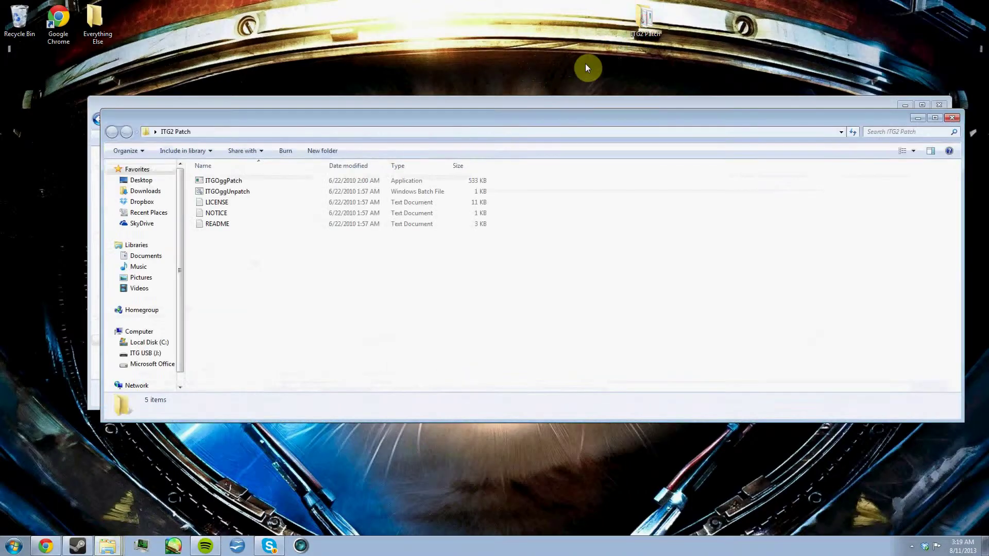
{"action": "left_click", "coordinate": [484, 132]}
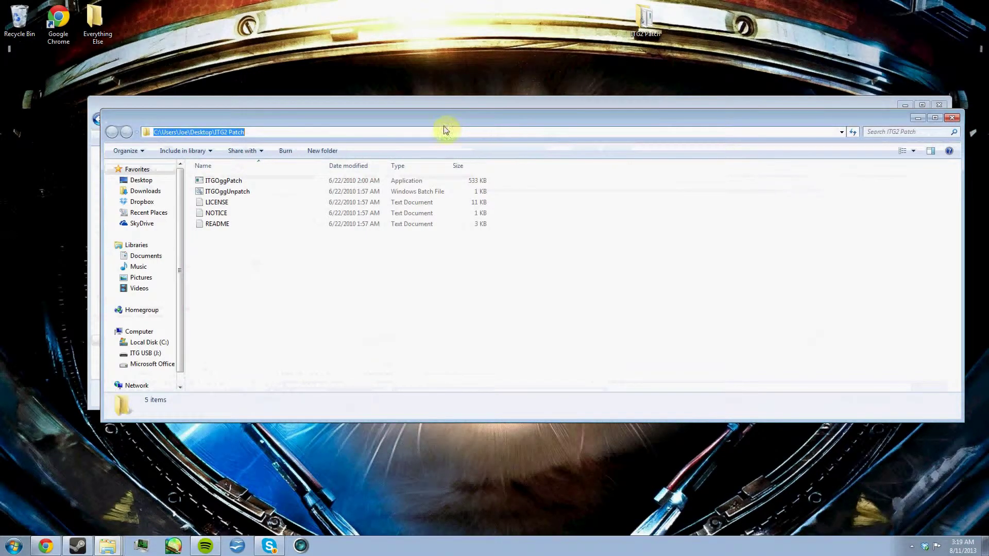
{"action": "left_click_drag", "start_coordinate": [430, 120], "coordinate": [616, 197]}
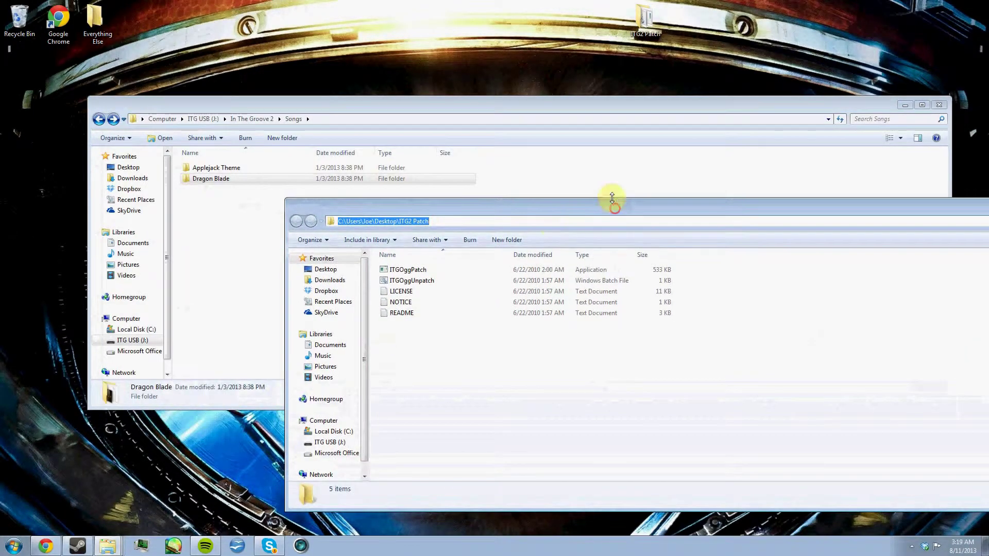
{"action": "left_click", "coordinate": [455, 418]}
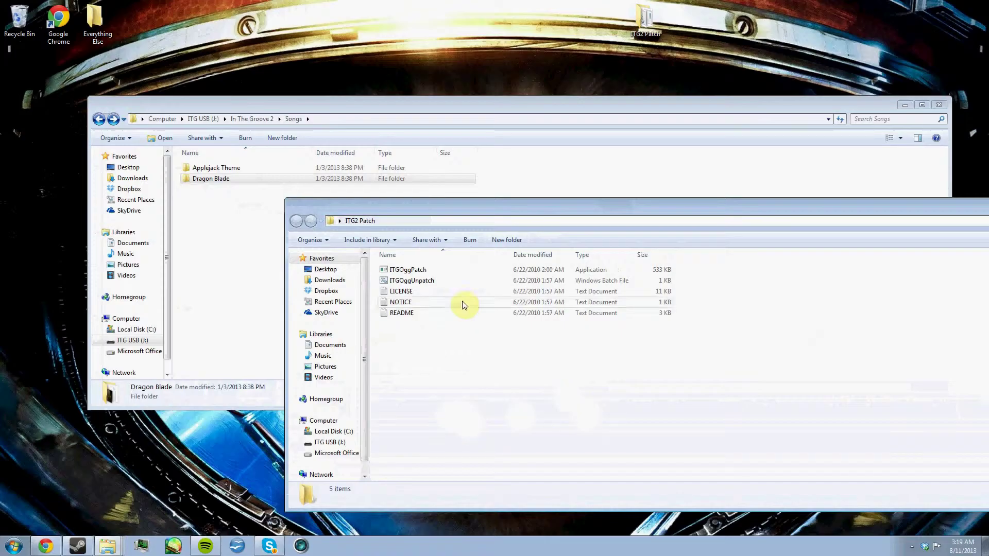
{"action": "left_click", "coordinate": [99, 119]}
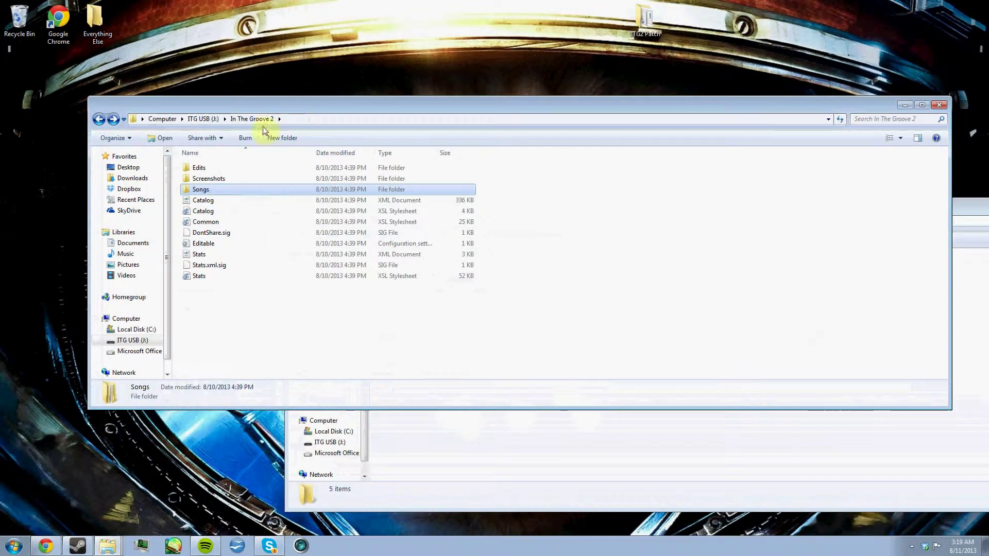
- Drop the USB Songs folder onto ITGOggPatch.exe and answer y to patch it to 105 seconds
{"action": "left_click_drag", "start_coordinate": [259, 109], "coordinate": [779, 53]}
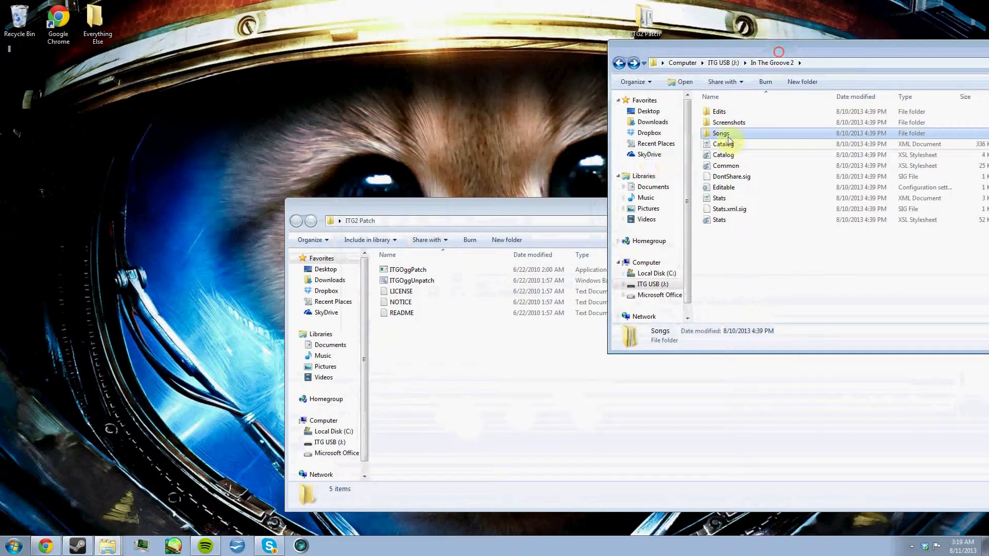
{"action": "left_click_drag", "start_coordinate": [730, 140], "coordinate": [438, 267]}
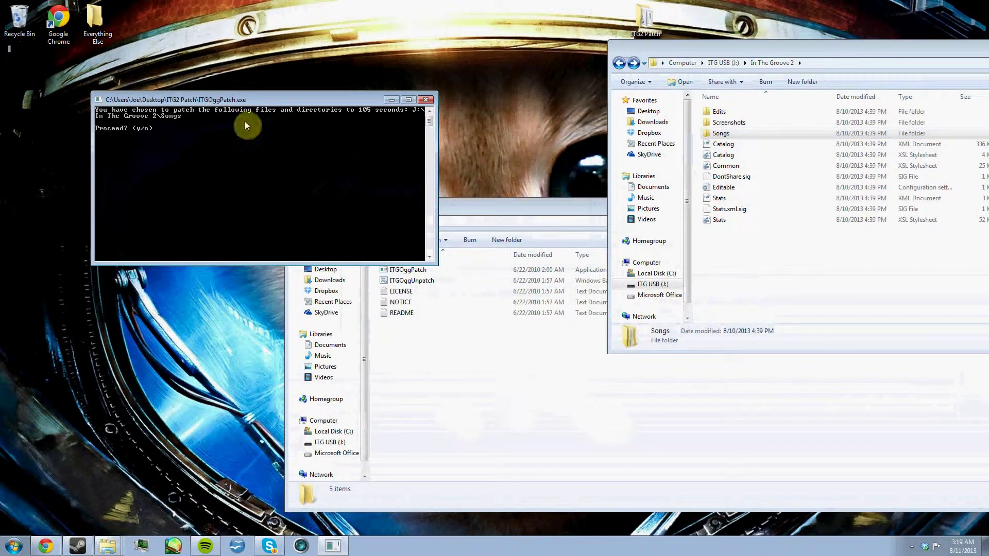
{"action": "double_click", "coordinate": [243, 95]}
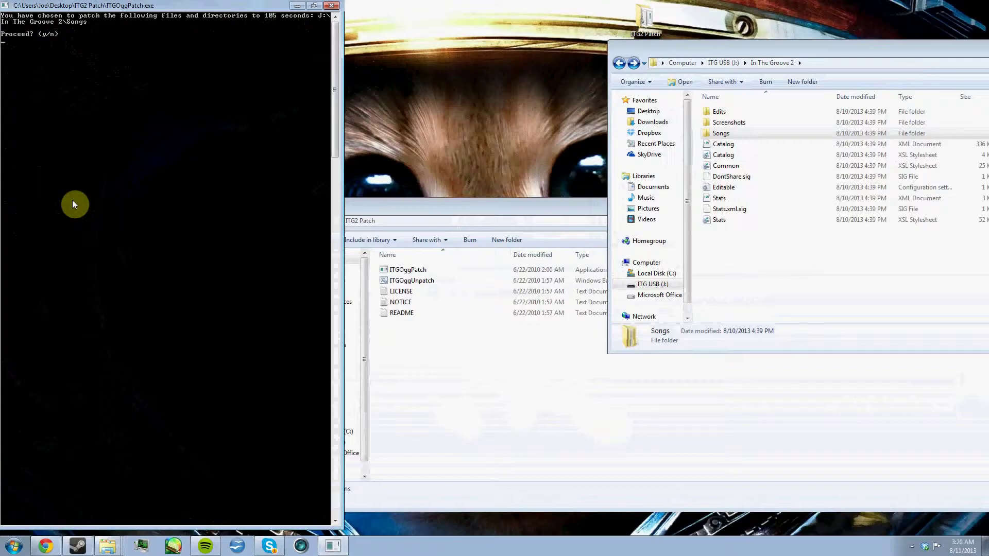
{"action": "type", "text": "y"}
{"action": "key", "text": "Return"}
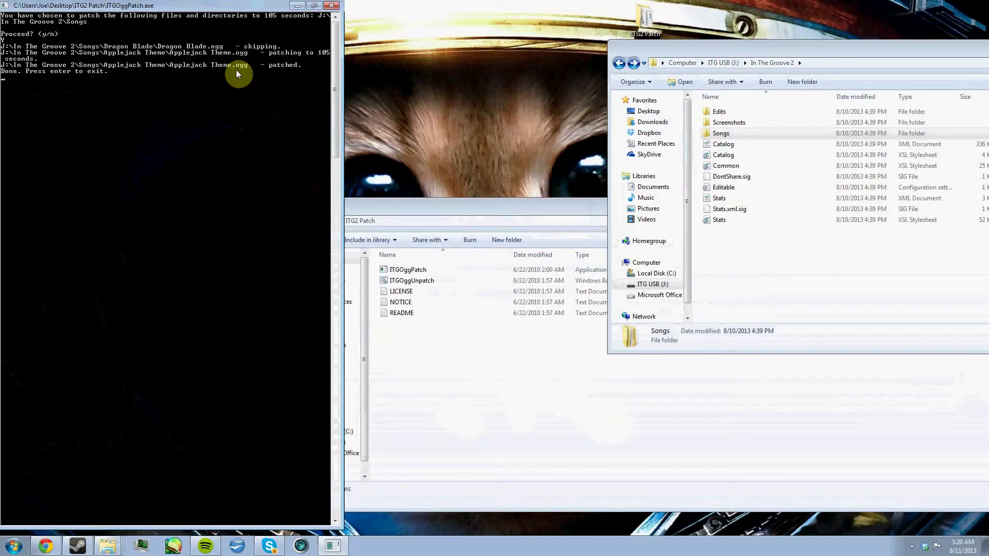
{"action": "key", "text": "Return"}
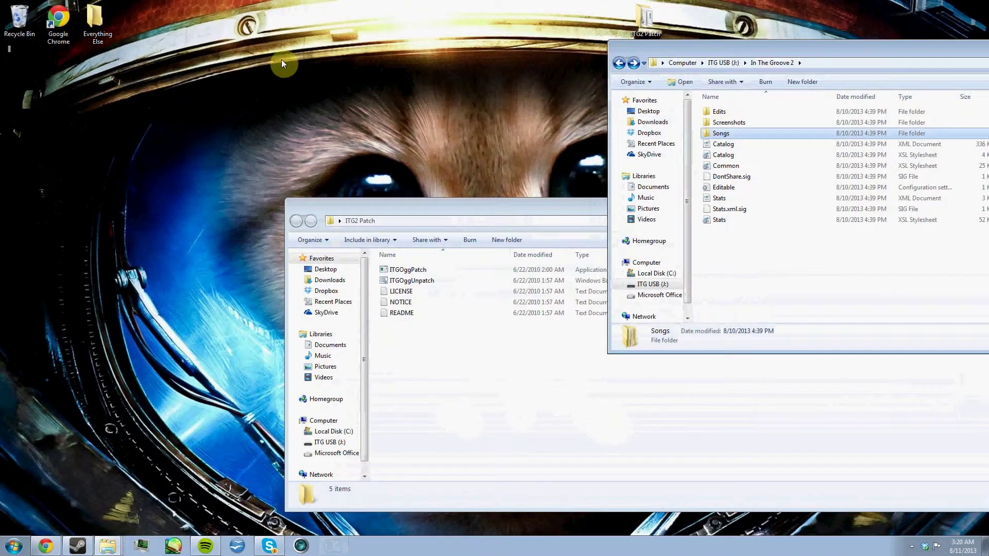
{"action": "left_click_drag", "start_coordinate": [801, 42], "coordinate": [756, 121]}
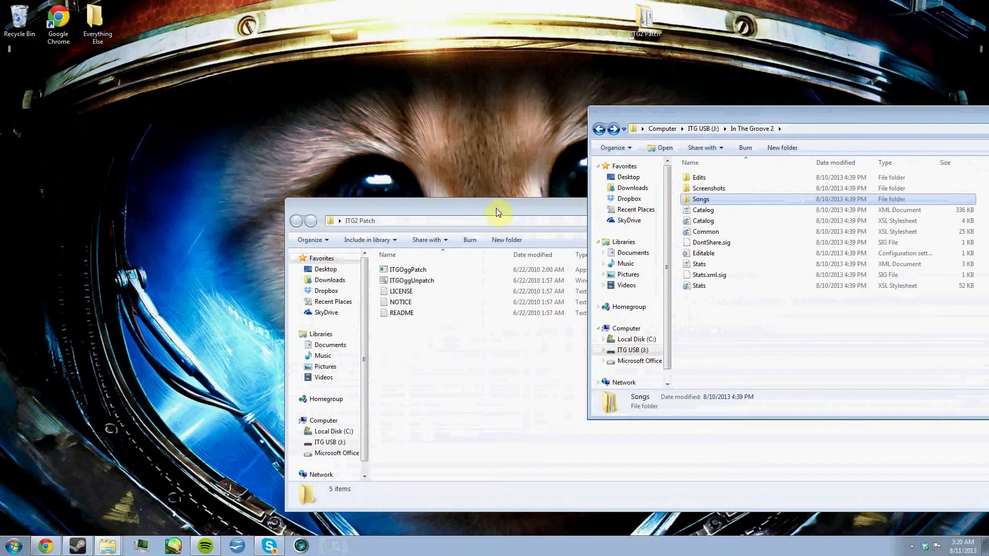
{"action": "left_click_drag", "start_coordinate": [495, 211], "coordinate": [146, 359]}
{"action": "double_click", "coordinate": [701, 199]}
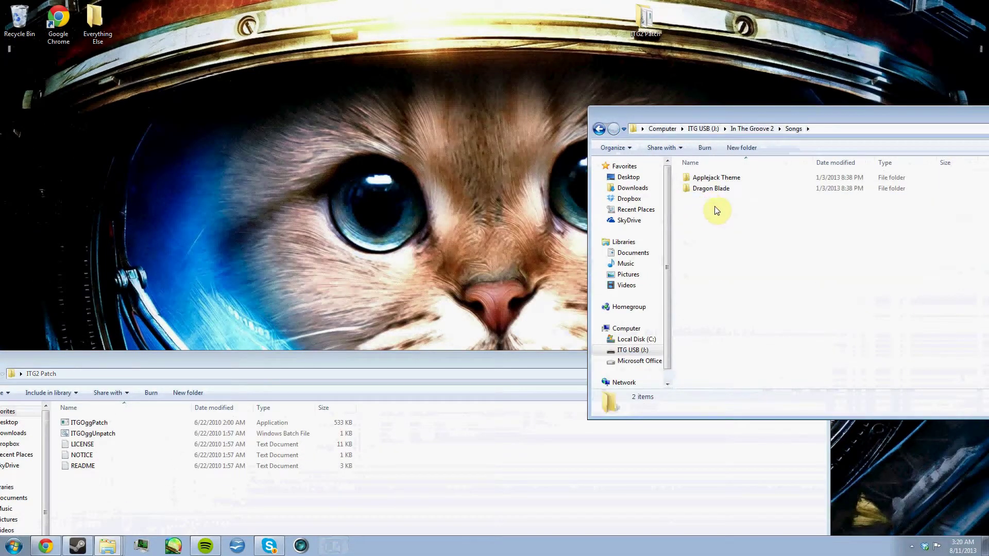
{"action": "double_click", "coordinate": [711, 177]}
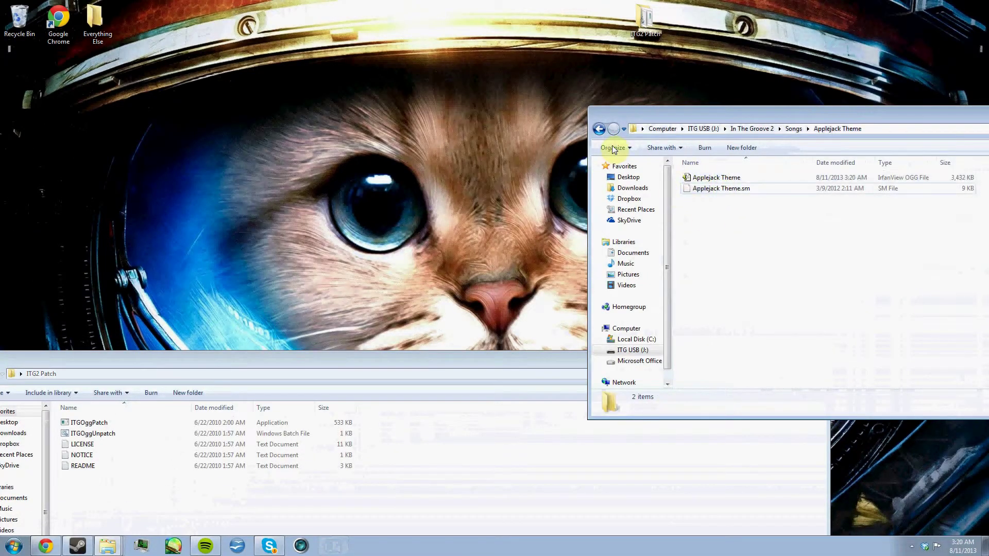
{"action": "left_click", "coordinate": [598, 129]}
{"action": "left_click", "coordinate": [598, 128]}
{"action": "left_click_drag", "start_coordinate": [646, 112], "coordinate": [146, 95]}
{"action": "left_click", "coordinate": [911, 547]}
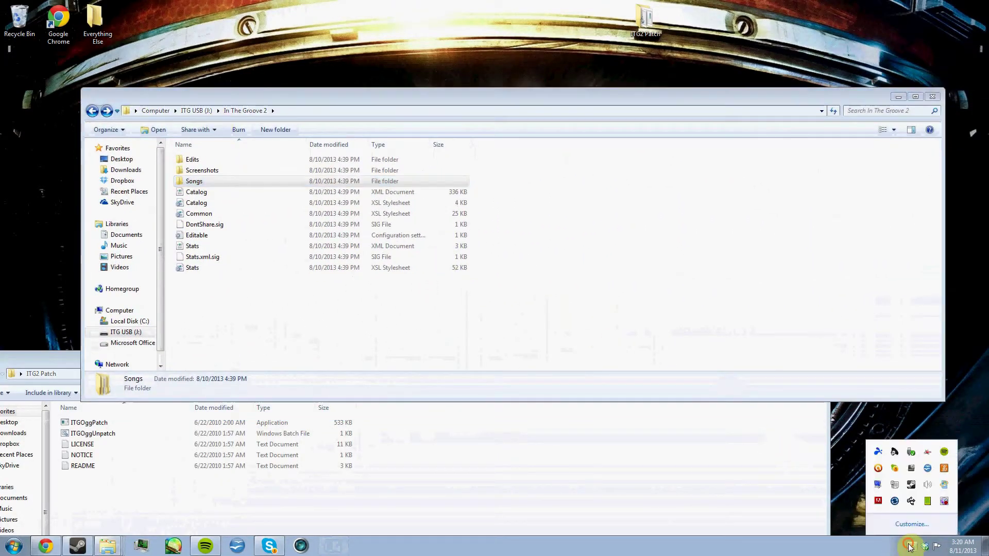
{"action": "right_click", "coordinate": [944, 499]}
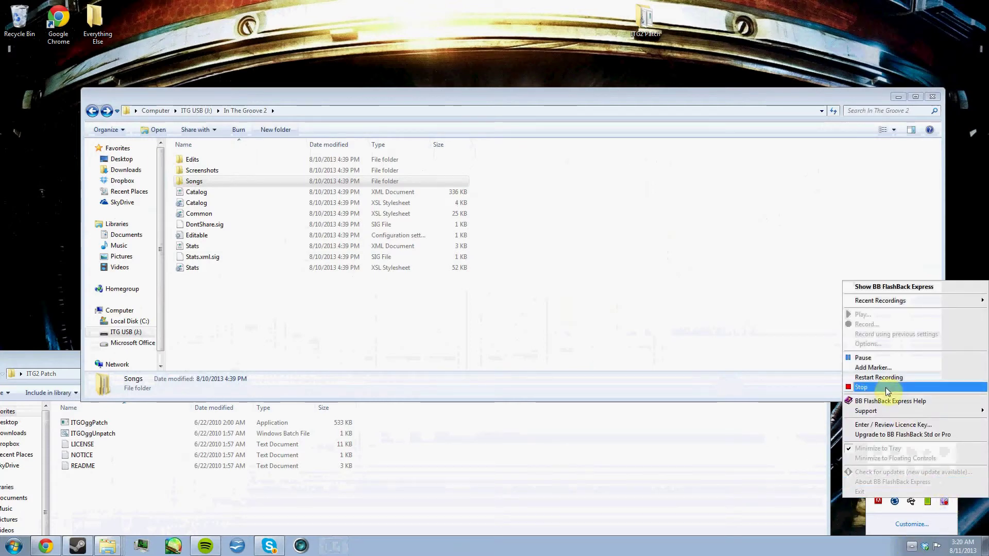